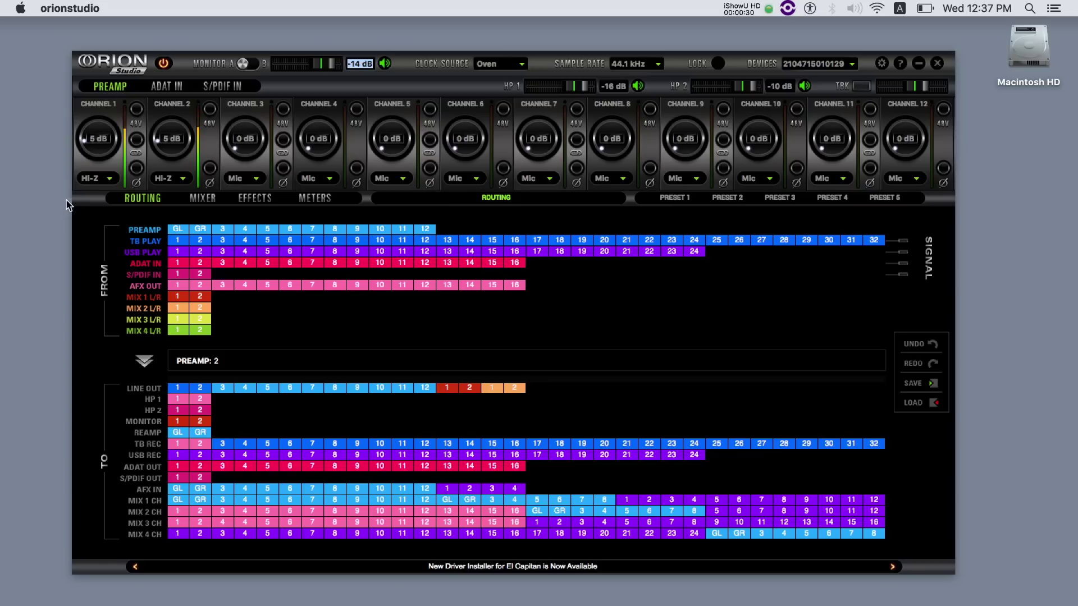
# Open the AFX IN effects stack and list its addable effects, showing the Guitar Amp models.
pyautogui.click(253, 199)
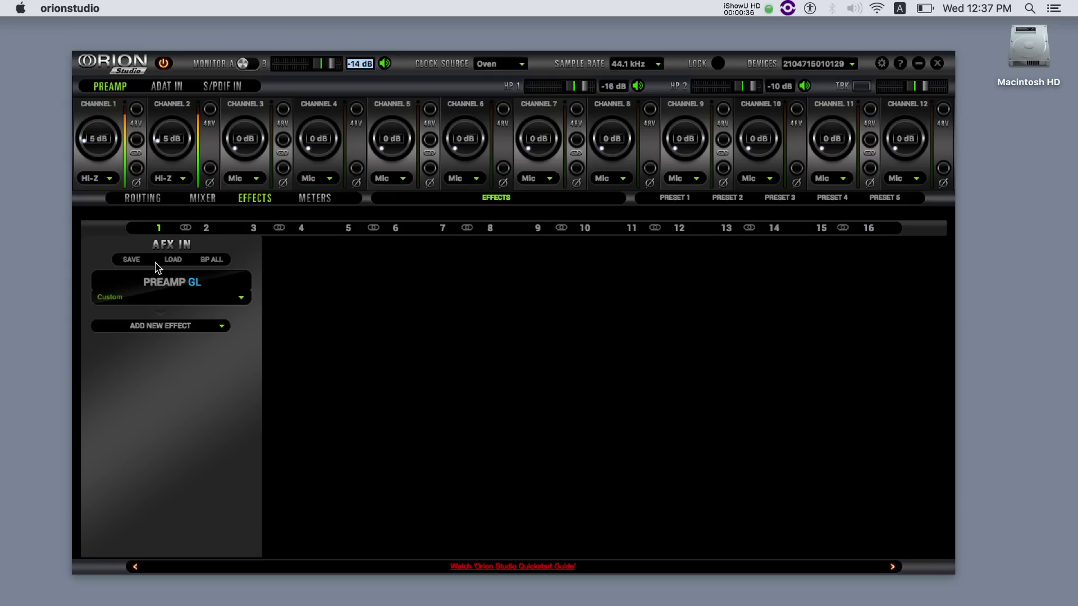
pyautogui.click(149, 328)
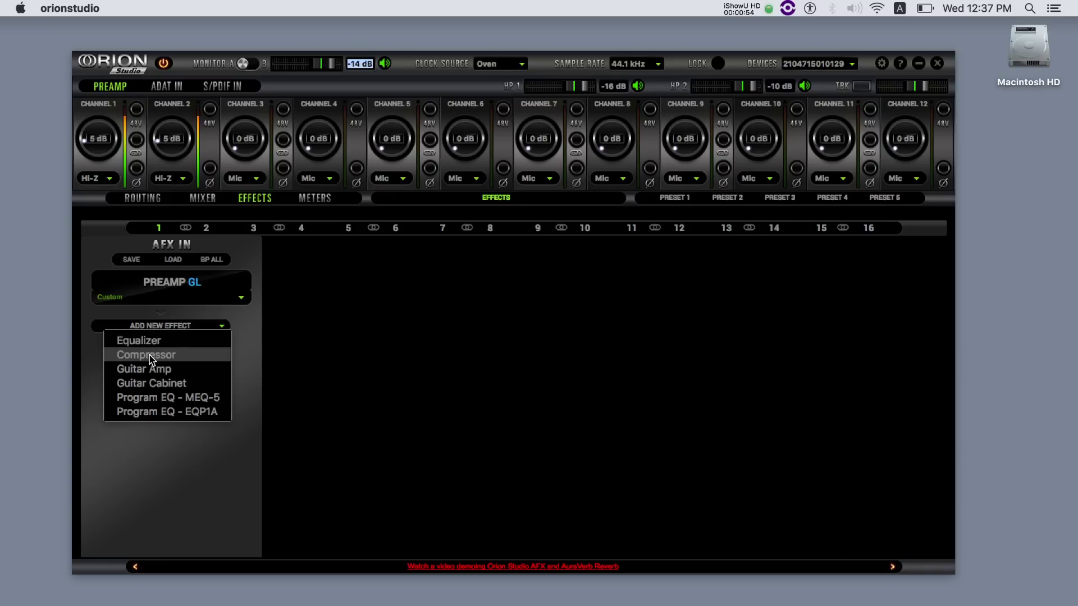
pyautogui.moveTo(144, 369)
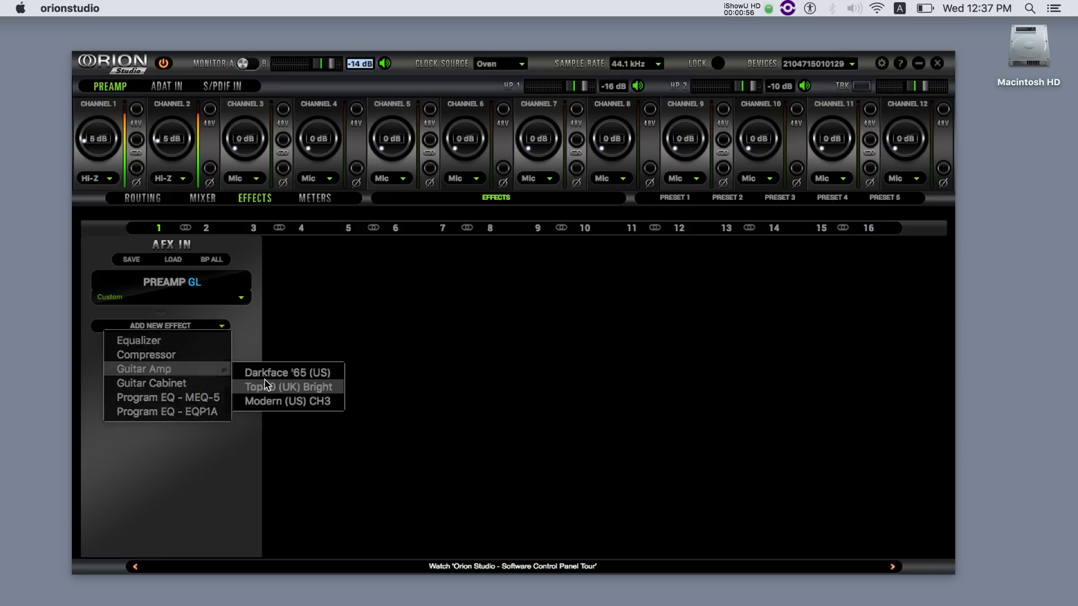
# Add the Top30 (UK) Bright guitar amp with AustriaGold414 (C) as Mic A.
pyautogui.click(289, 386)
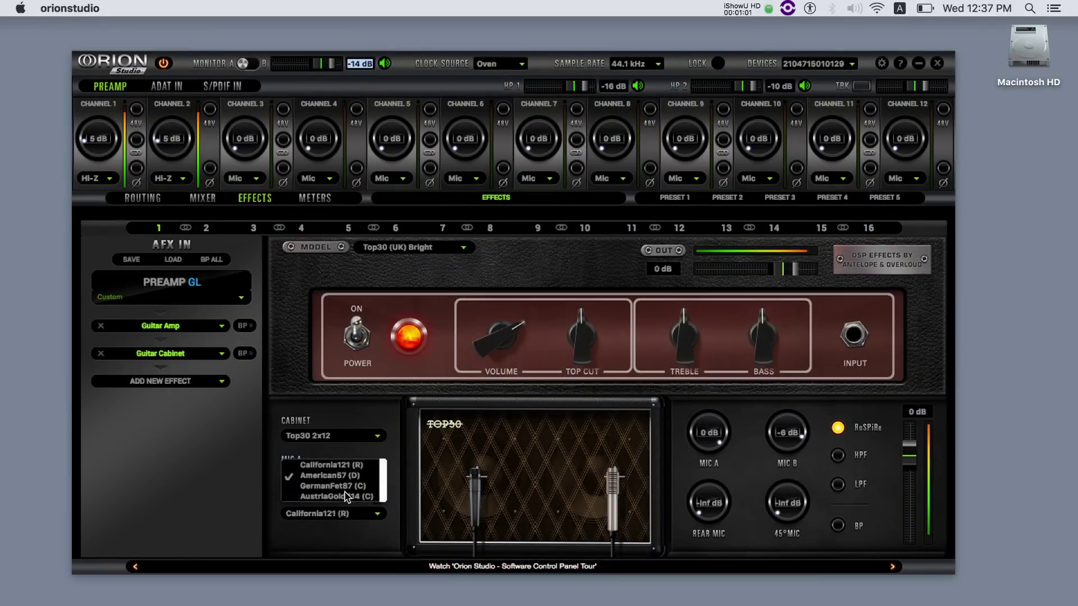
pyautogui.click(346, 497)
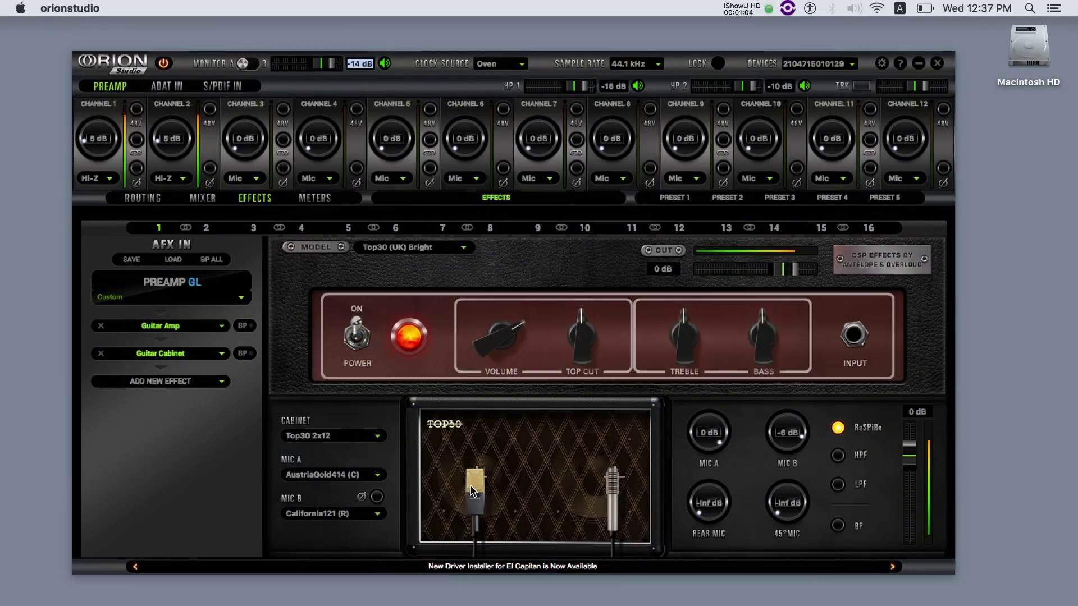
# Reposition the gold and silver microphones in front of the cabinet and set Mic A to -10 dB.
pyautogui.moveTo(473, 493); pyautogui.dragTo(465, 497)
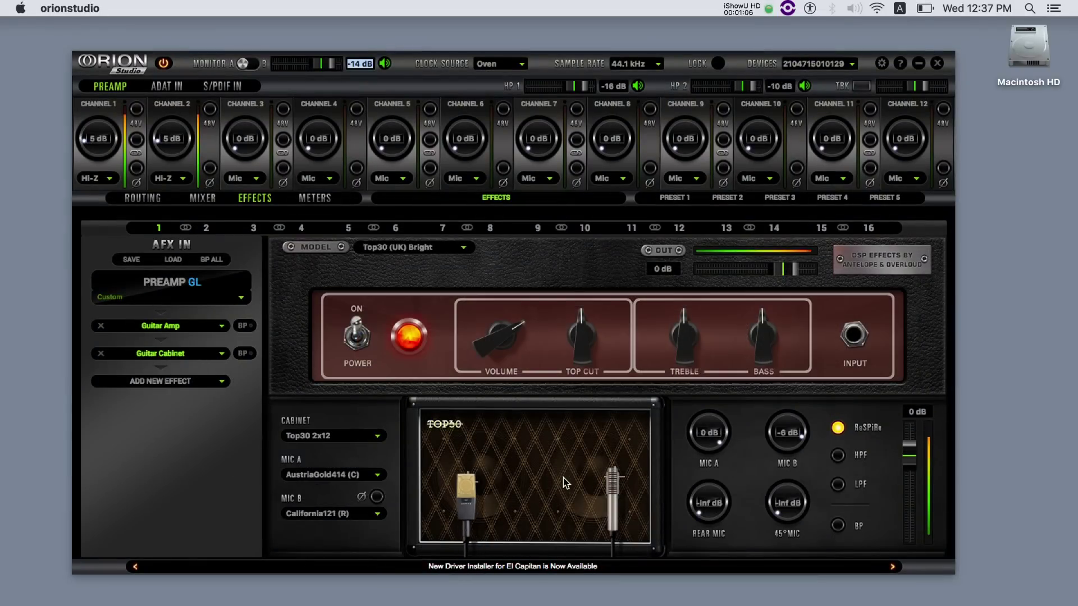
pyautogui.moveTo(616, 480); pyautogui.dragTo(609, 506)
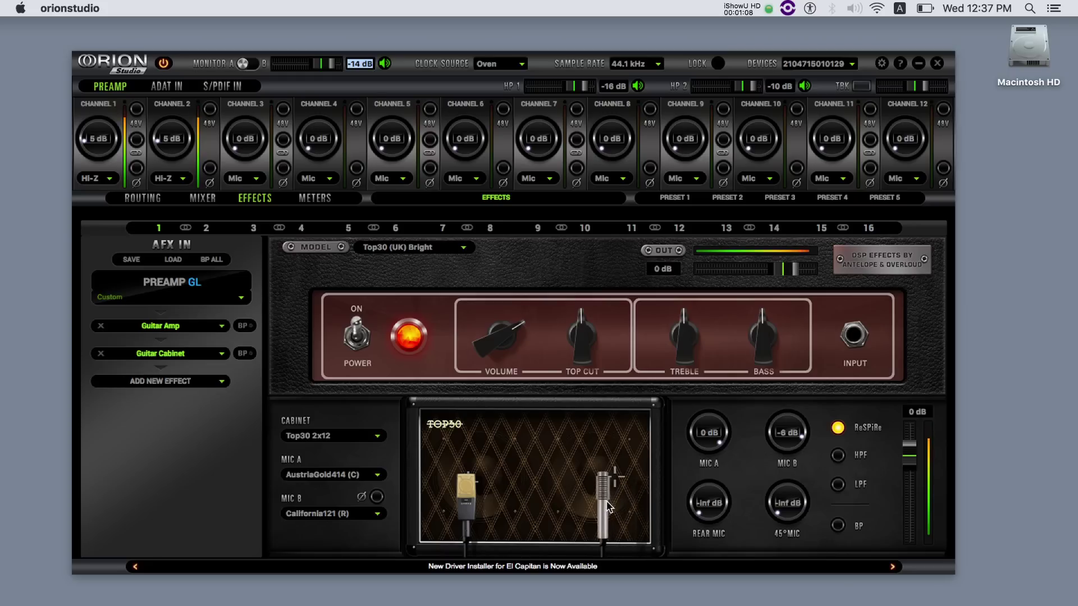
pyautogui.moveTo(708, 434); pyautogui.dragTo(706, 473)
pyautogui.click(183, 380)
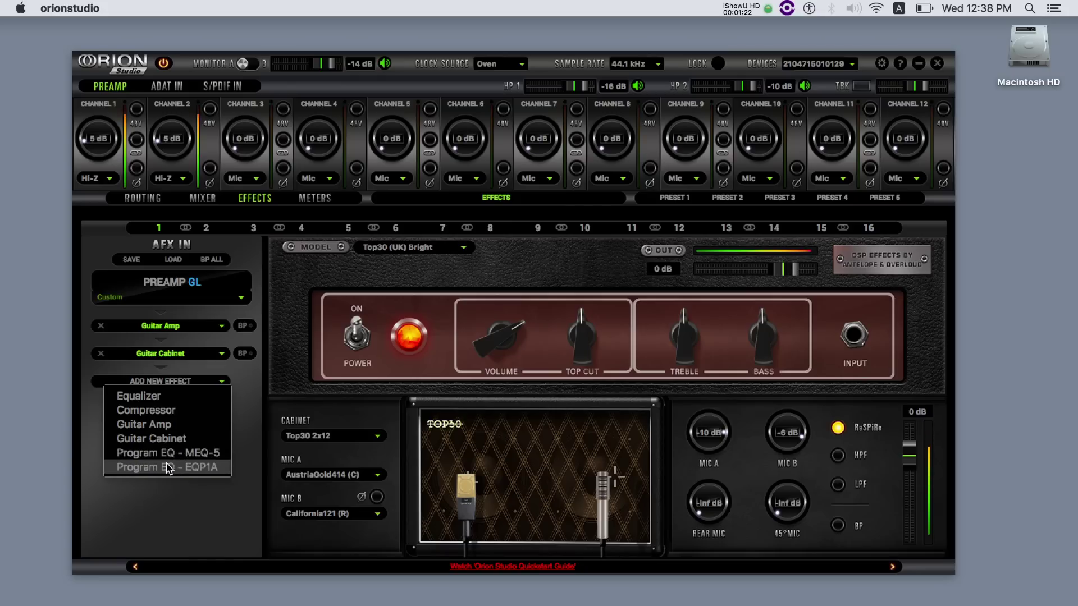
# Add Program EQ EQP1A and MEQ-5 after the cabinet, then view the cabinet and amp settings.
pyautogui.click(168, 467)
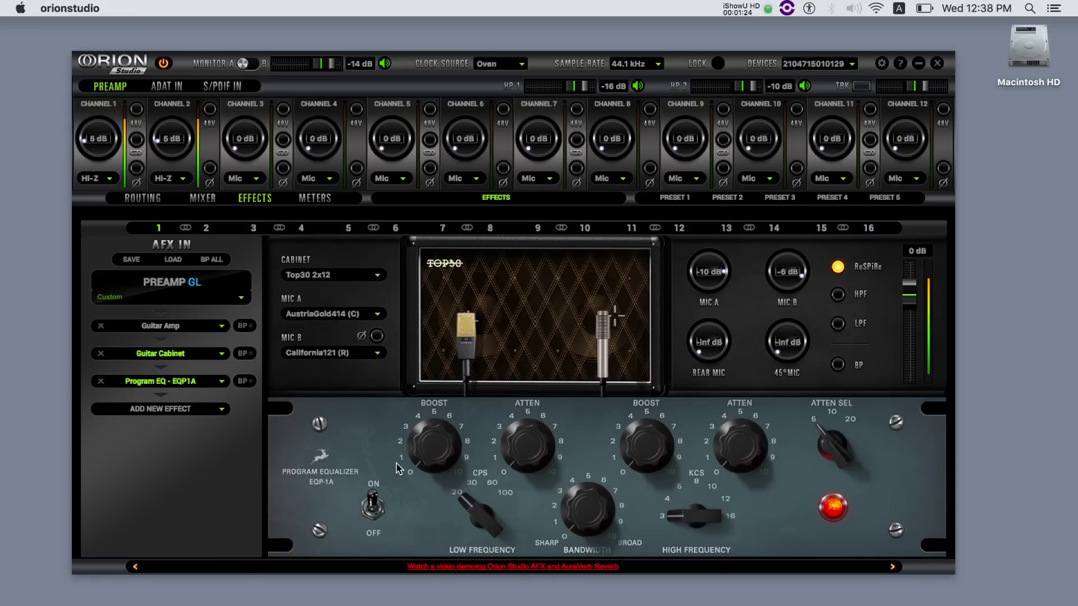
pyautogui.click(197, 411)
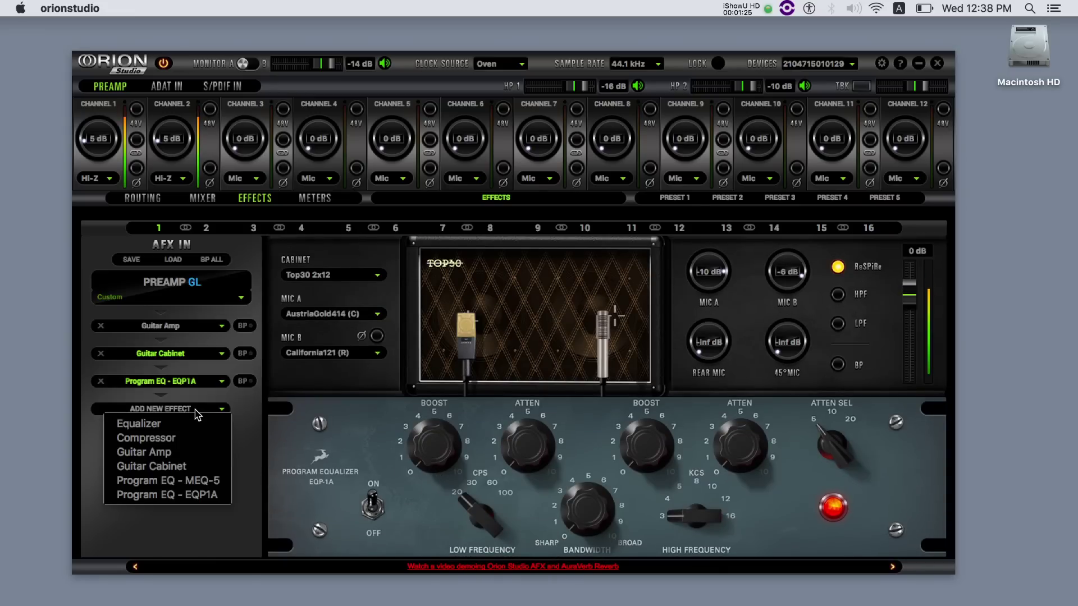
pyautogui.click(189, 484)
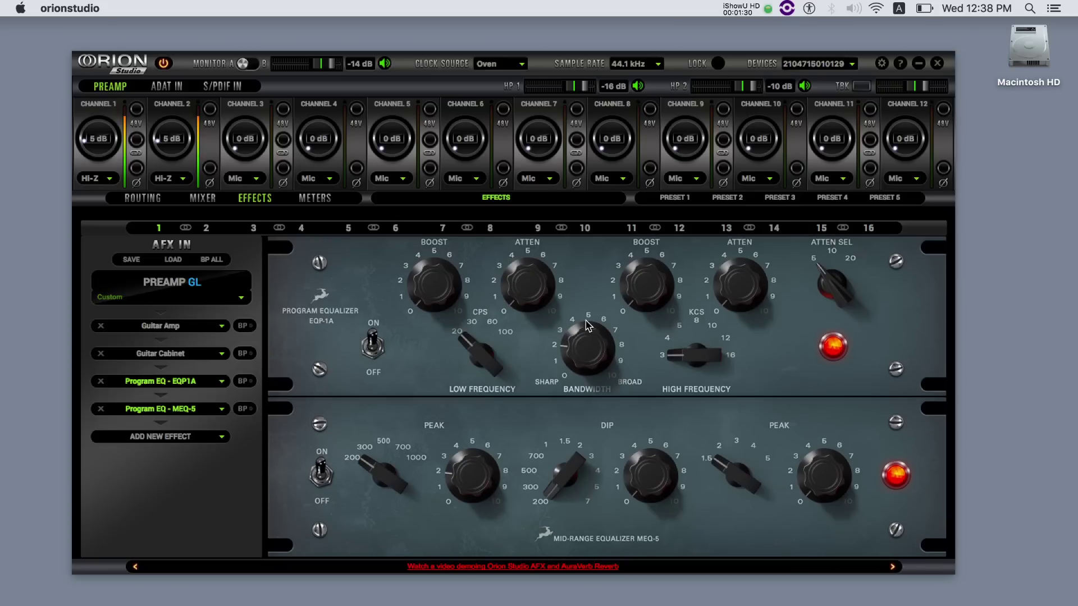
pyautogui.click(172, 357)
pyautogui.click(175, 329)
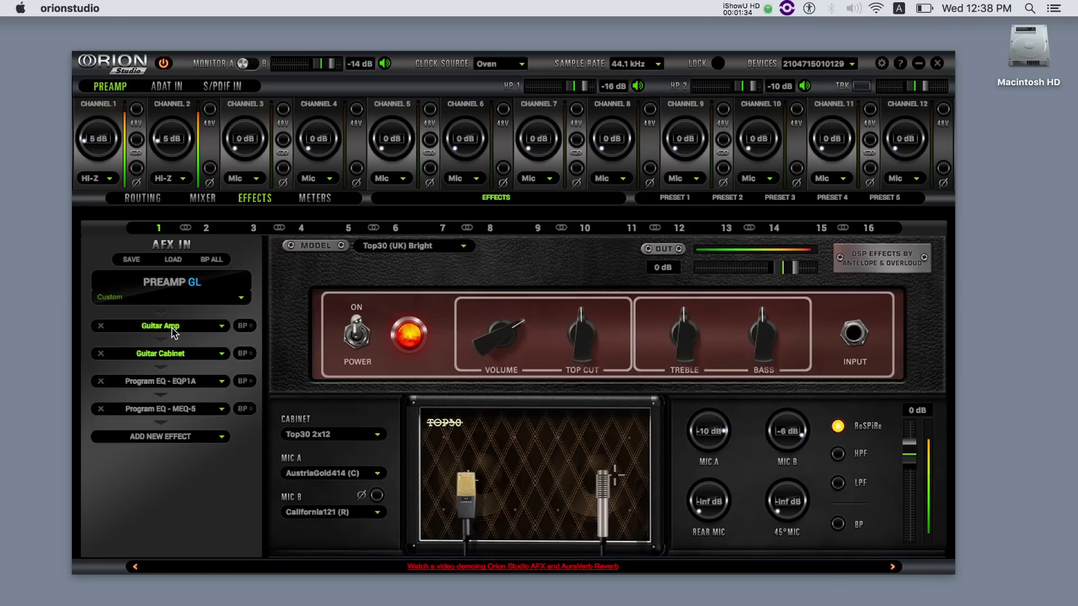
# Switch on bypass (BP) for the Guitar Amp and Program EQ - EQP1A stages.
pyautogui.click(244, 326)
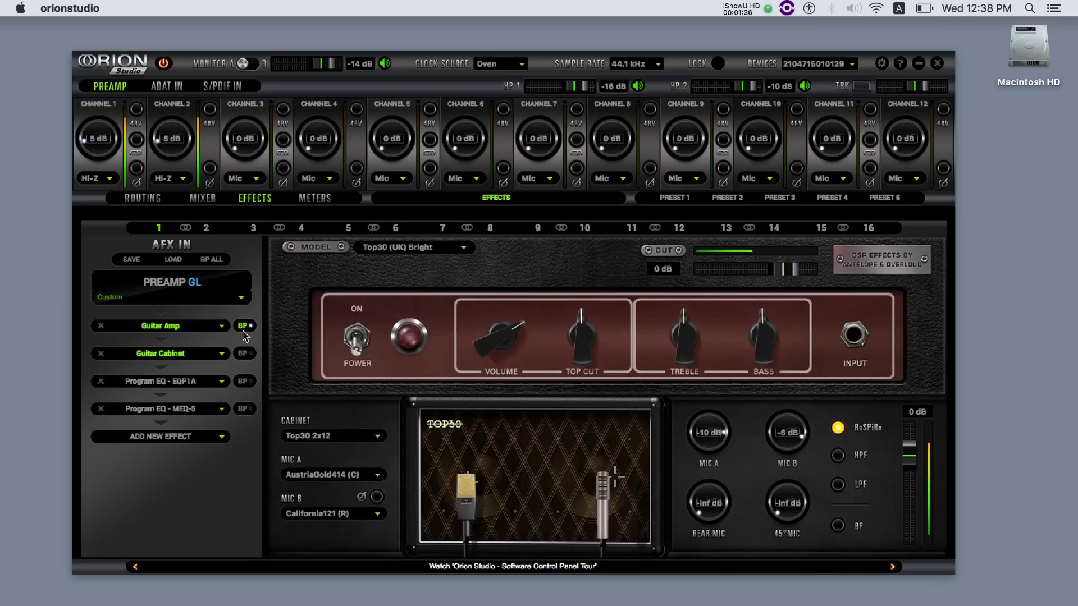
pyautogui.click(243, 382)
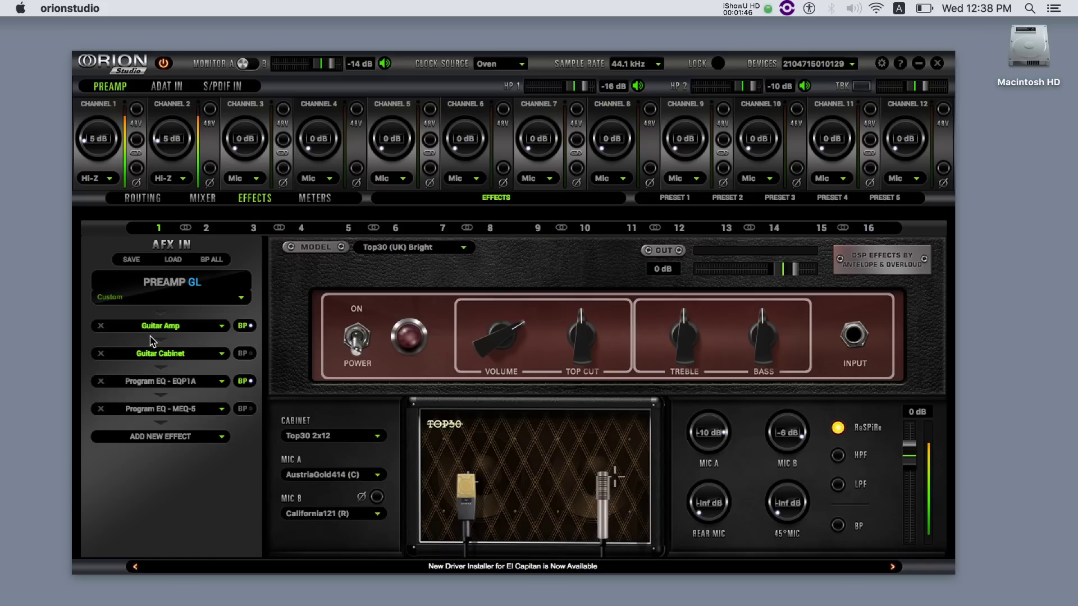
# Append a Compressor after the two program EQs and show the EQP1A equalizer settings.
pyautogui.click(157, 382)
pyautogui.click(158, 437)
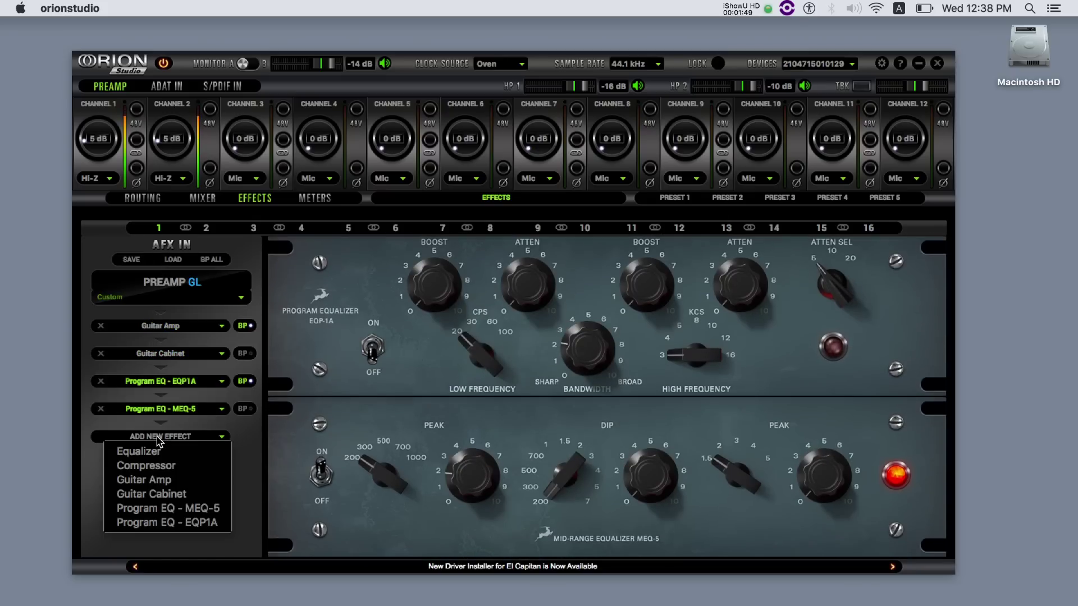
pyautogui.click(151, 466)
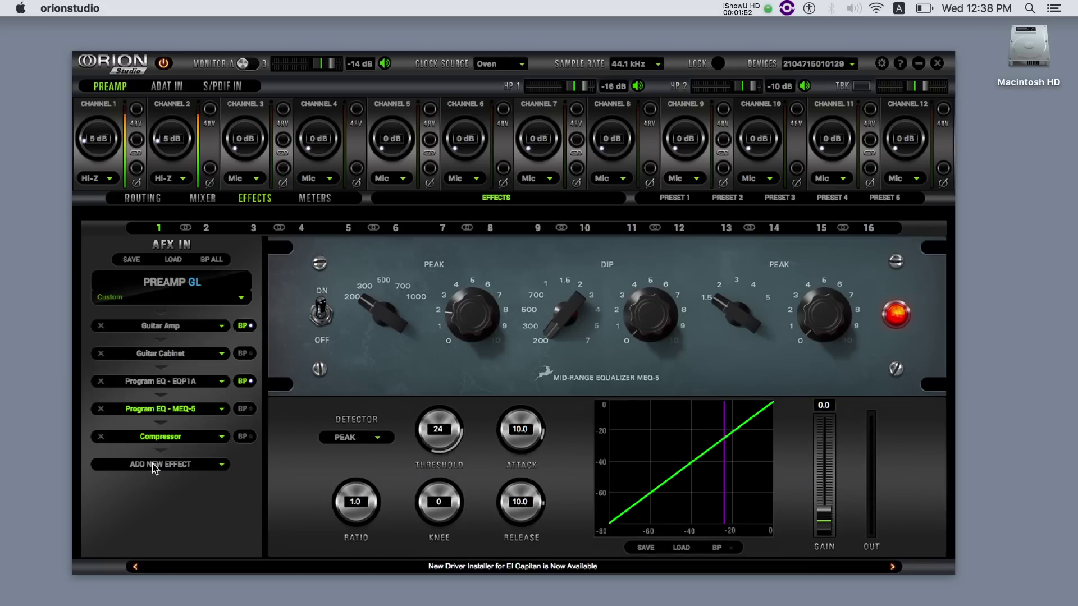
pyautogui.click(167, 384)
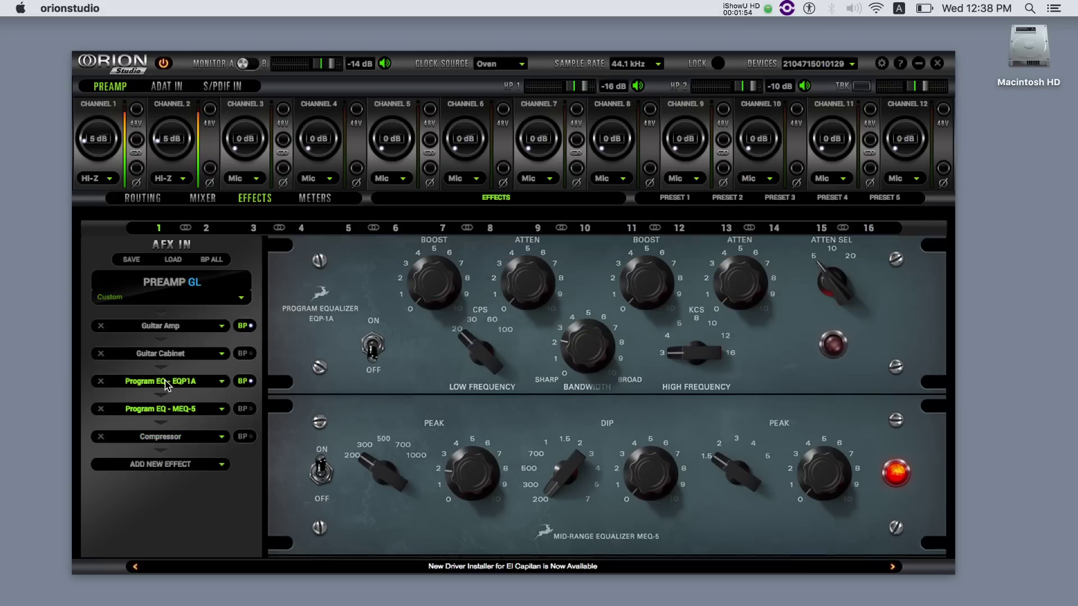